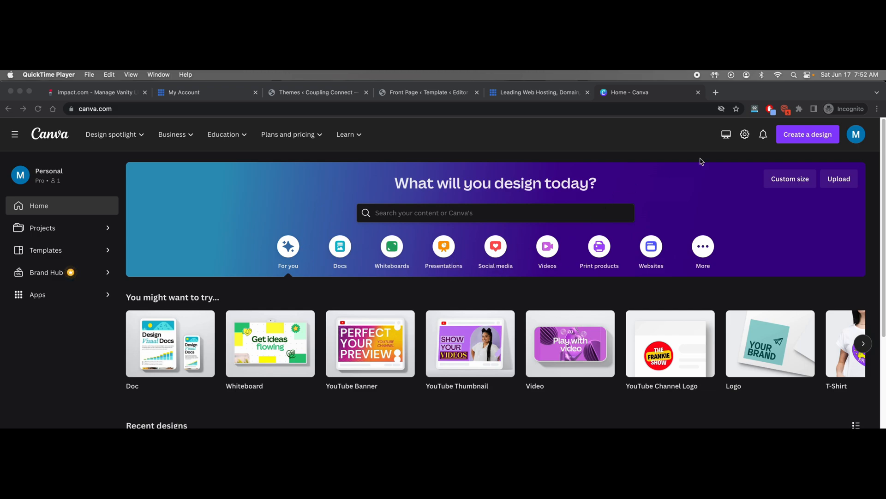
# Create a new blank YouTube Thumbnail design
pyautogui.click(620, 142)
pyautogui.click(808, 135)
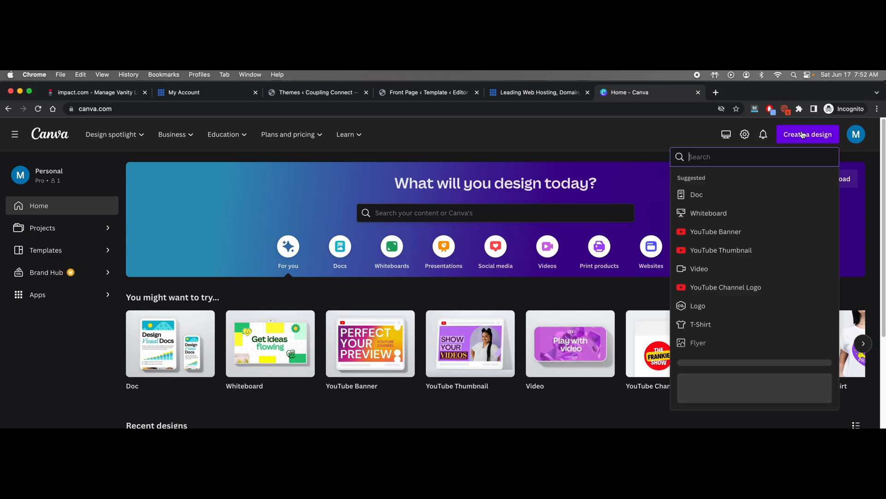
pyautogui.click(588, 212)
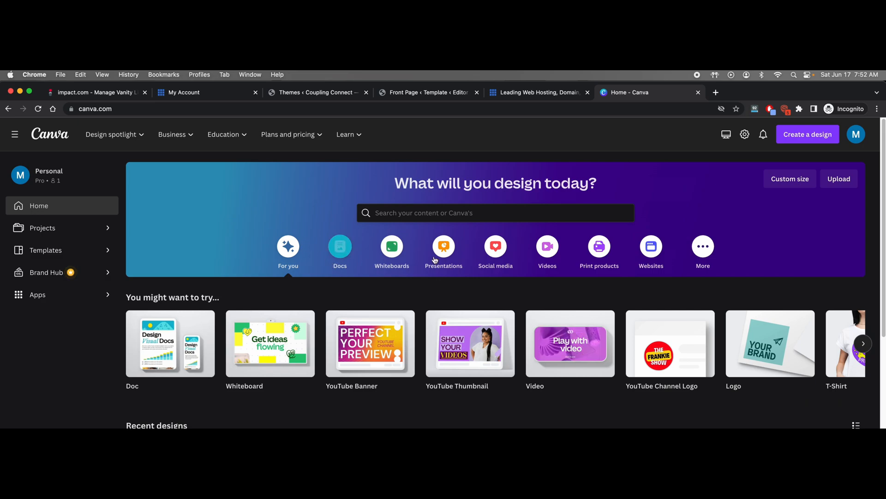
pyautogui.click(808, 134)
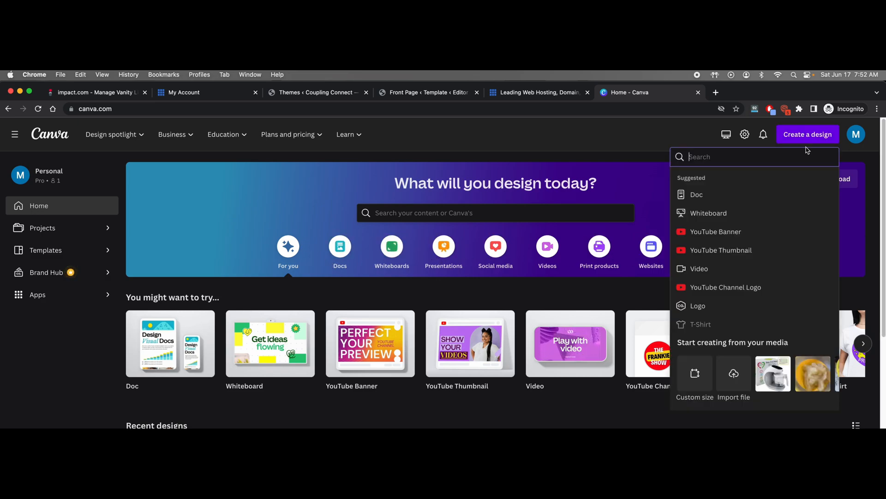
pyautogui.click(724, 250)
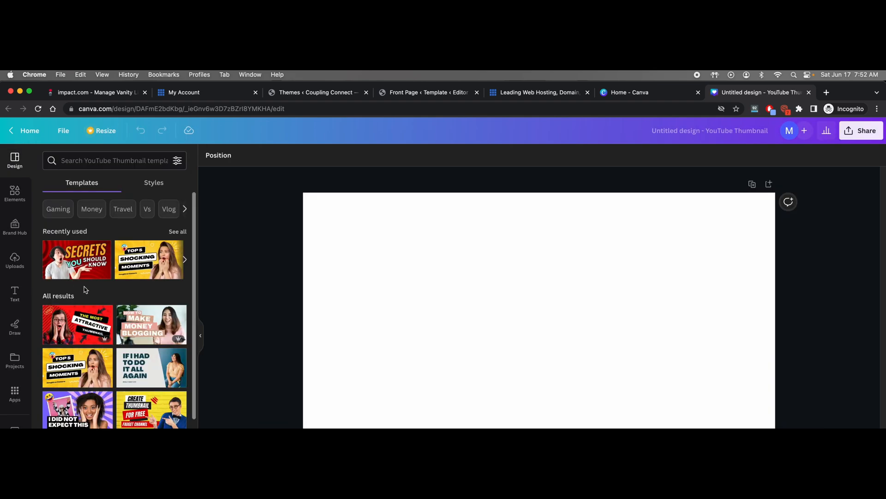
# Apply the black and yellow "Your content strategy in a day" template and delete its photo of the man with a laptop
pyautogui.scroll(-1, 138, 305)
pyautogui.scroll(-5, 147, 299)
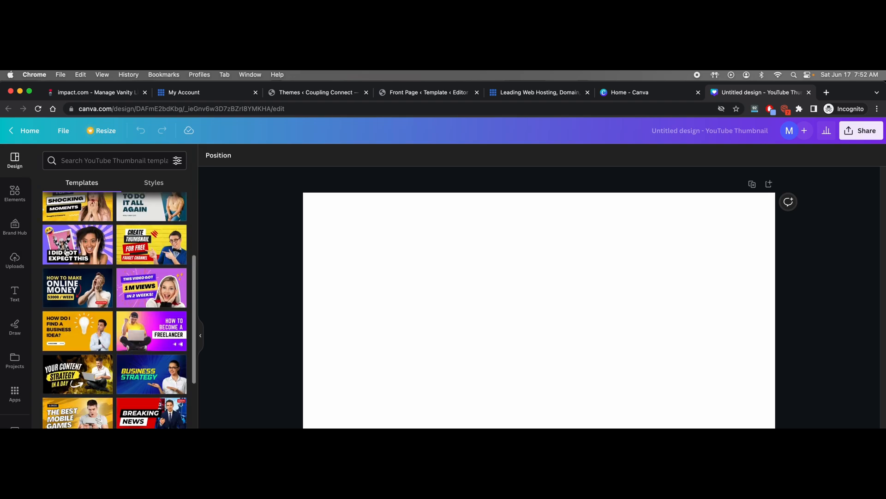
pyautogui.scroll(-7, 106, 325)
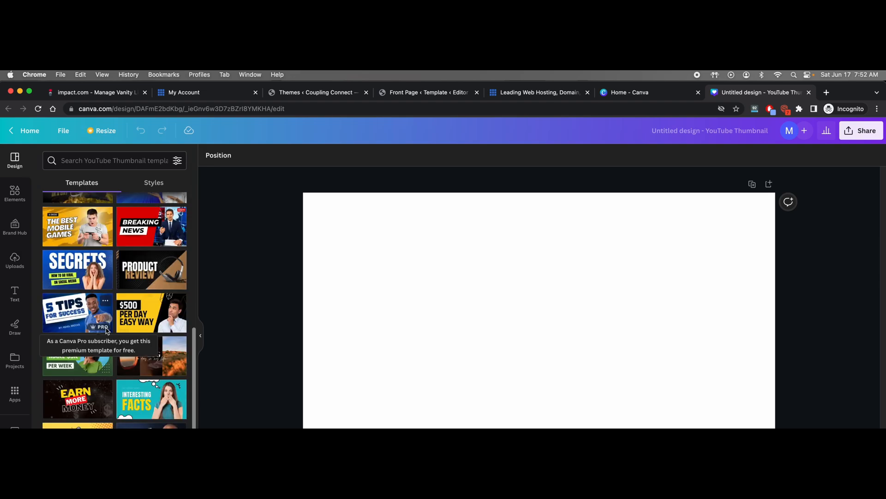
pyautogui.scroll(4, 92, 300)
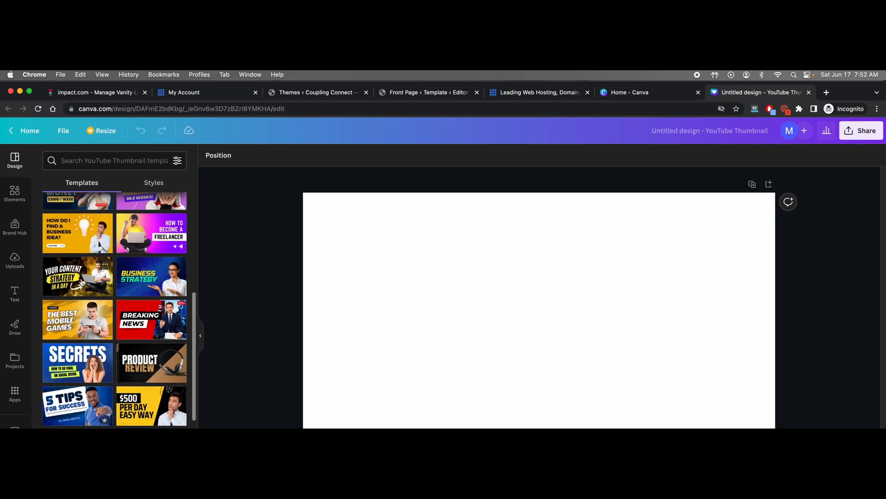
pyautogui.scroll(3, 82, 283)
pyautogui.scroll(-3, 76, 366)
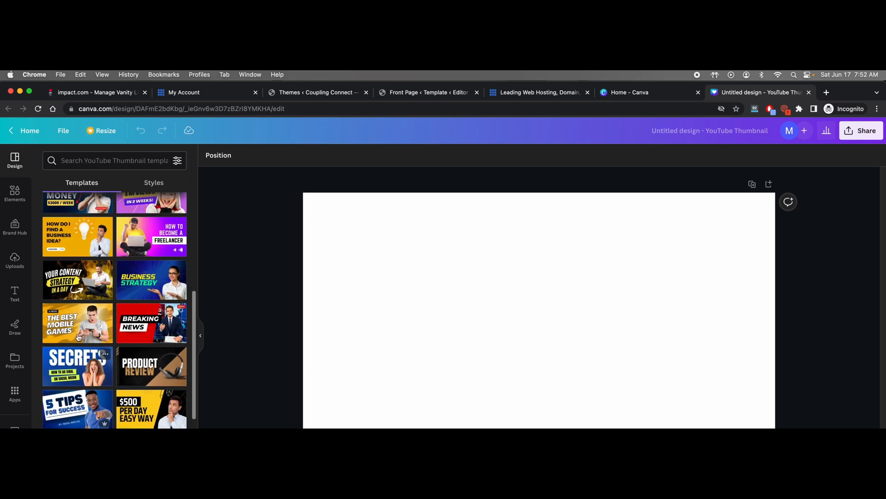
pyautogui.click(77, 280)
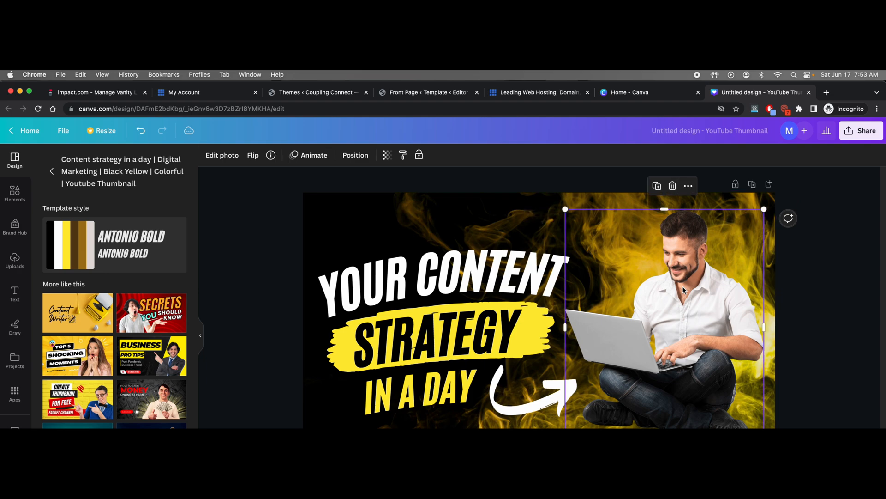
pyautogui.press('Delete')
# Find and open the Text to Image app among the available Canva apps
pyautogui.scroll(-1, 115, 296)
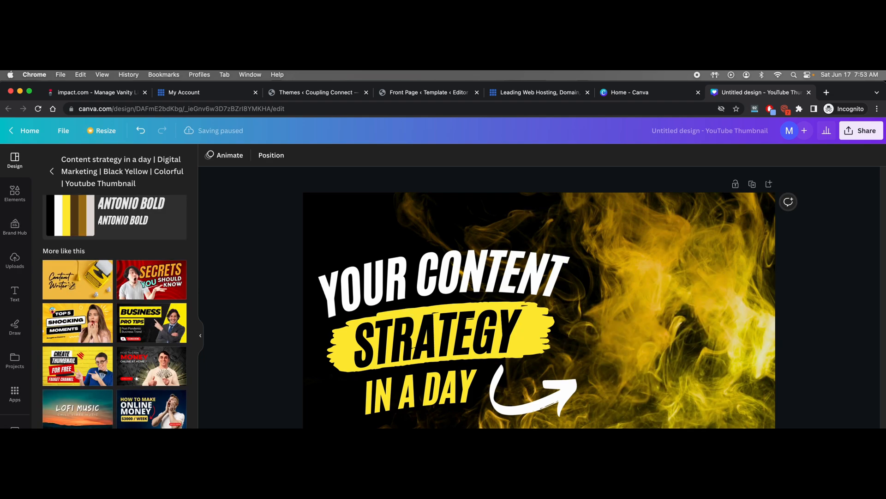
pyautogui.click(15, 398)
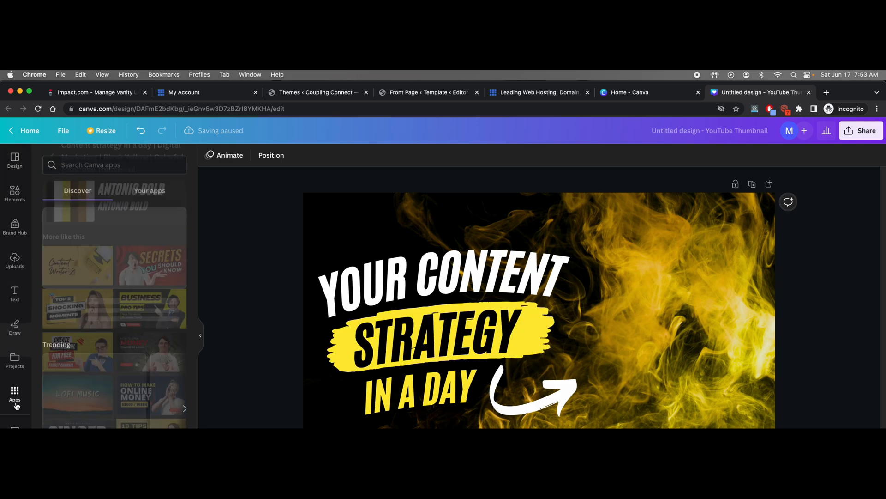
pyautogui.scroll(-3, 101, 406)
pyautogui.scroll(-5, 106, 380)
pyautogui.scroll(8, 107, 379)
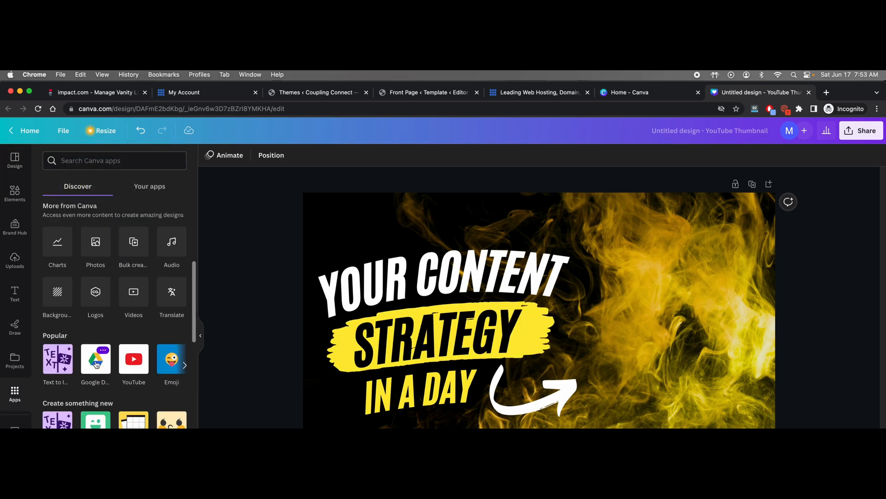
pyautogui.scroll(-4, 96, 361)
pyautogui.scroll(2, 83, 323)
pyautogui.click(57, 283)
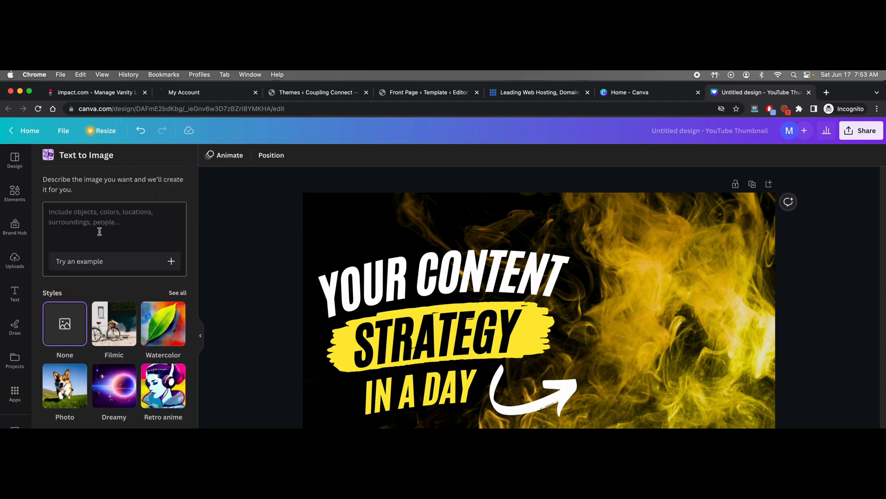
# Generate images from the prompt "Person happy while making a new website" with the style None
pyautogui.click(110, 214)
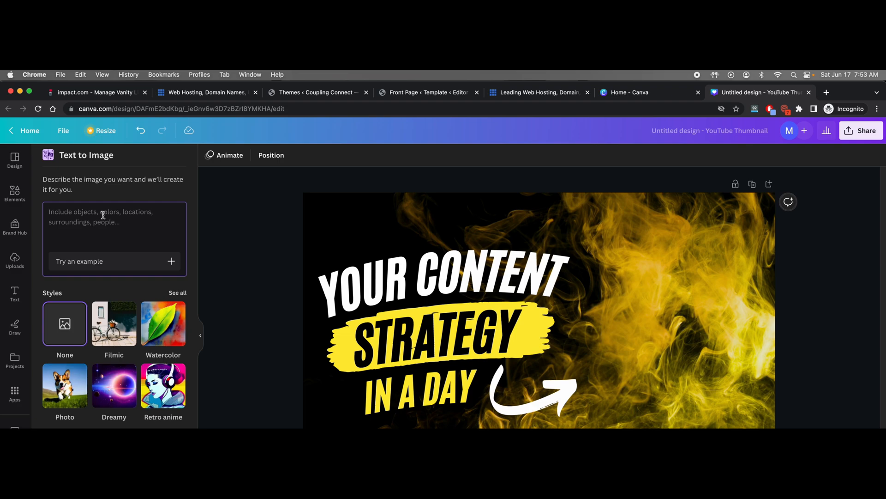
pyautogui.write('Person happy whil')
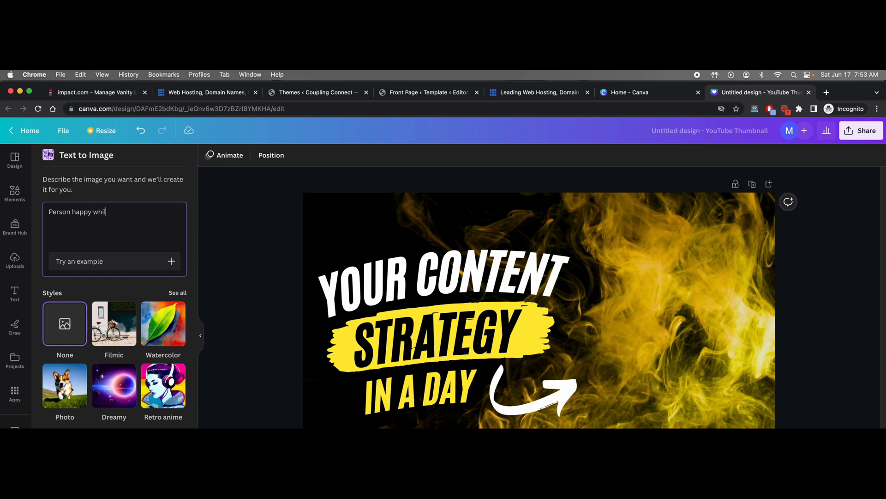
pyautogui.write('g a n')
pyautogui.click(147, 404)
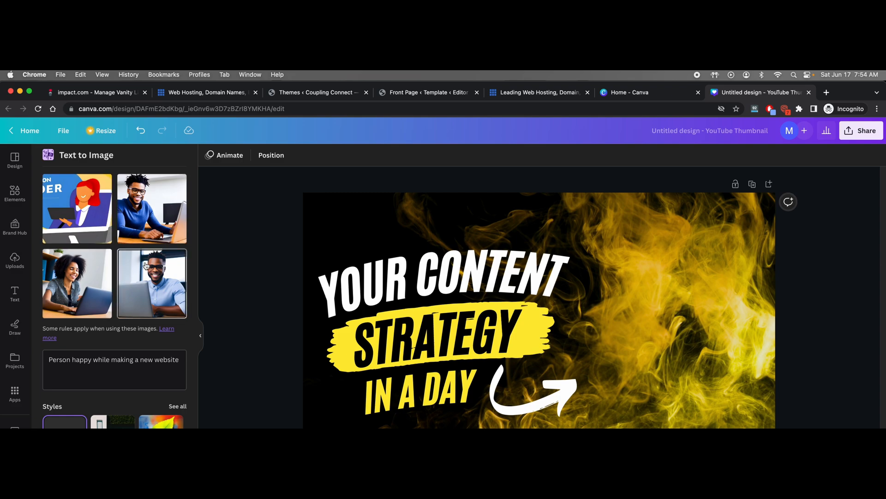
# Place the generated illustration of the red-haired woman in the lower right of the thumbnail and try BG Remover on it
pyautogui.click(106, 213)
pyautogui.moveTo(595, 323); pyautogui.dragTo(742, 383)
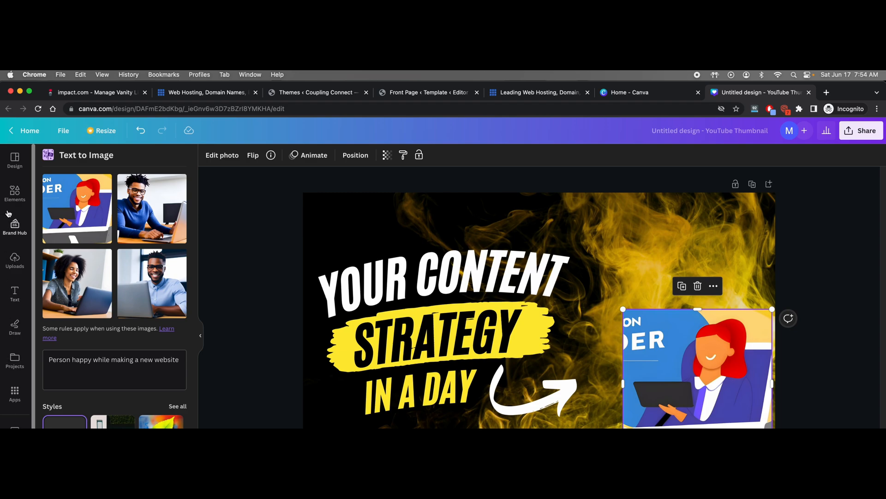
pyautogui.click(15, 393)
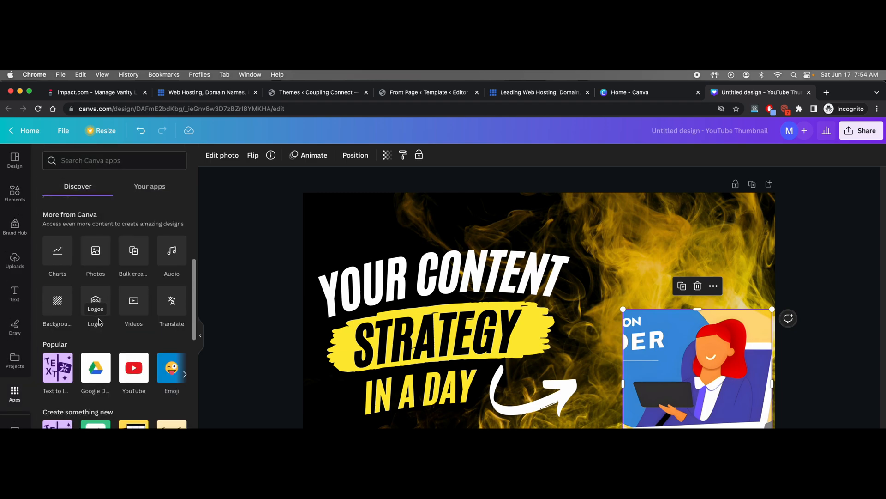
pyautogui.click(58, 301)
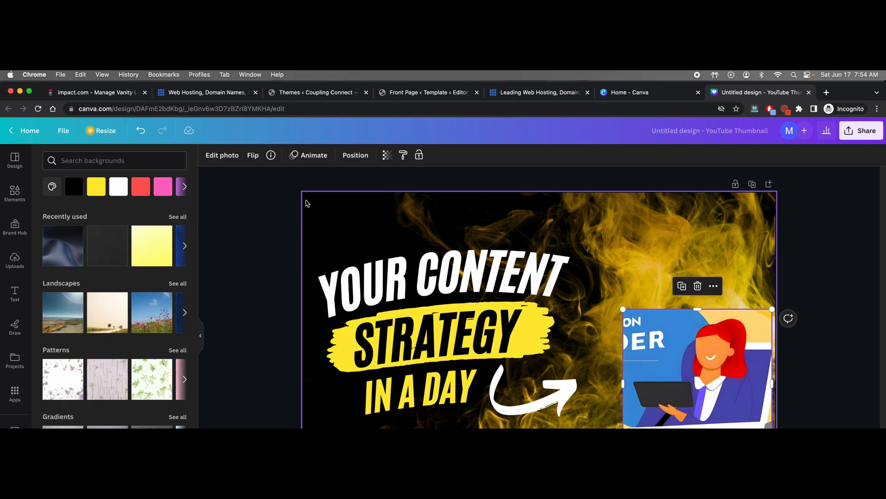
pyautogui.click(229, 155)
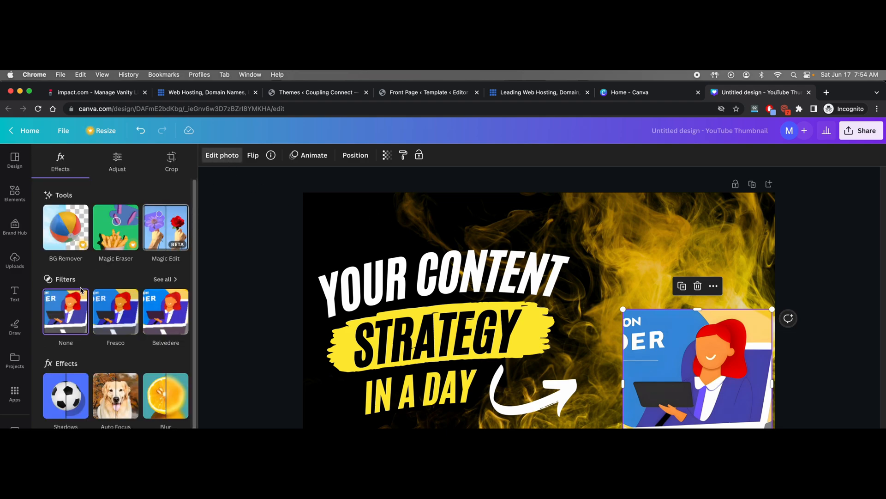
pyautogui.click(63, 224)
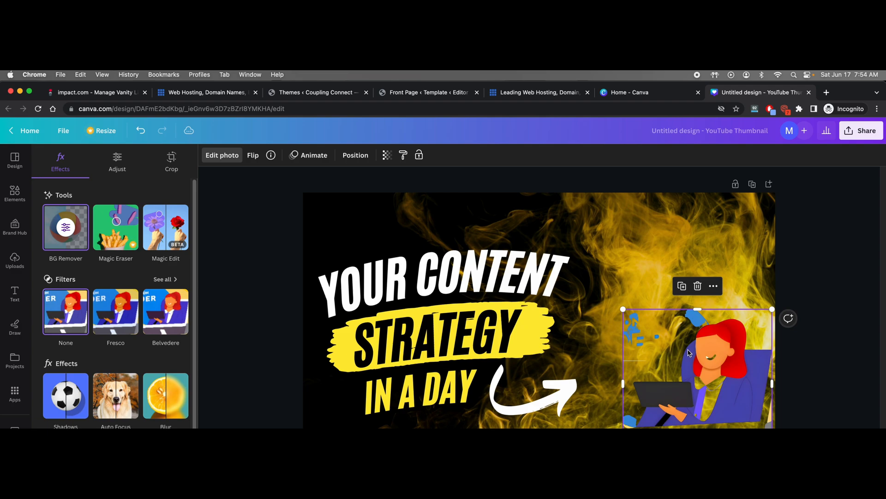
# Undo the background removal and delete the red-haired woman illustration from the thumbnail
pyautogui.press('super+z')
pyautogui.press('Delete')
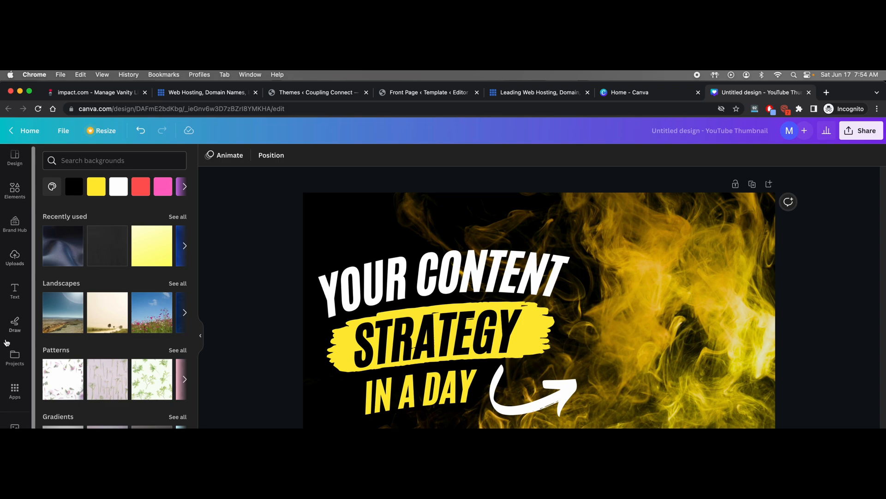
# Search the photo library for "happy on computer"
pyautogui.scroll(-1, 15, 406)
pyautogui.click(15, 415)
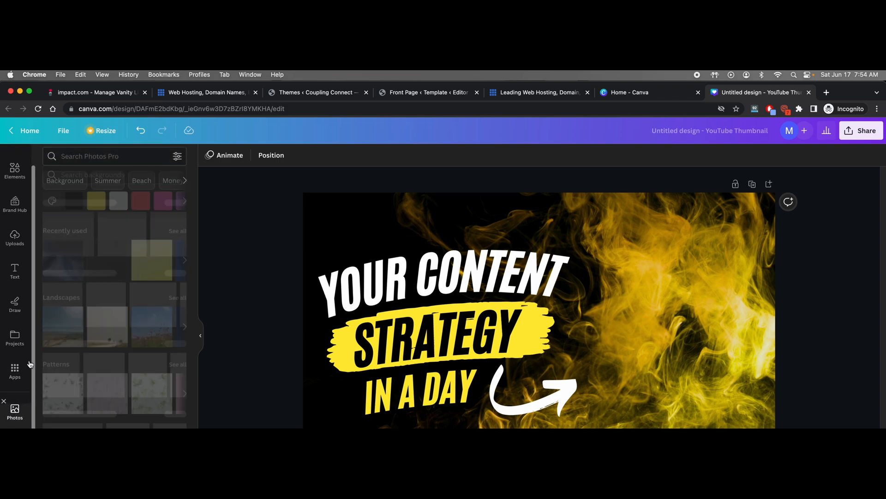
pyautogui.click(82, 162)
pyautogui.write('happy on compu')
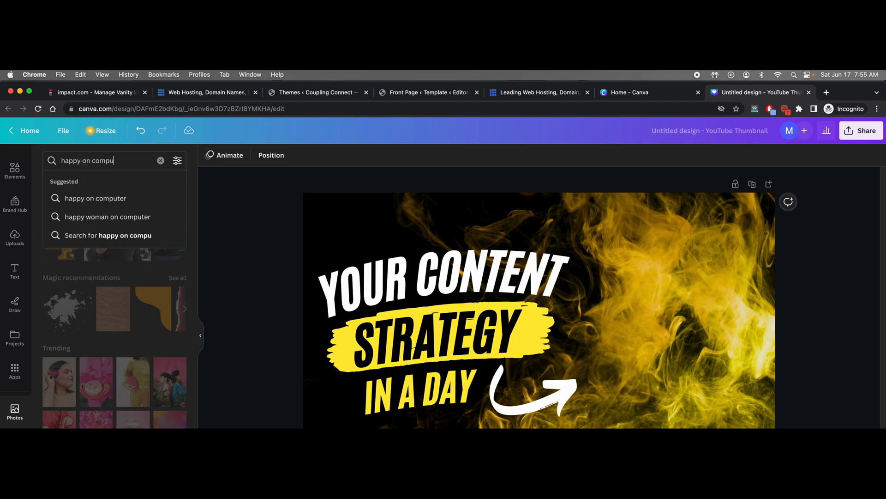
pyautogui.click(95, 198)
# Place the photo of the cheering woman at a desk in the thumbnail's lower right and remove its background
pyautogui.click(152, 260)
pyautogui.moveTo(594, 279); pyautogui.dragTo(694, 318)
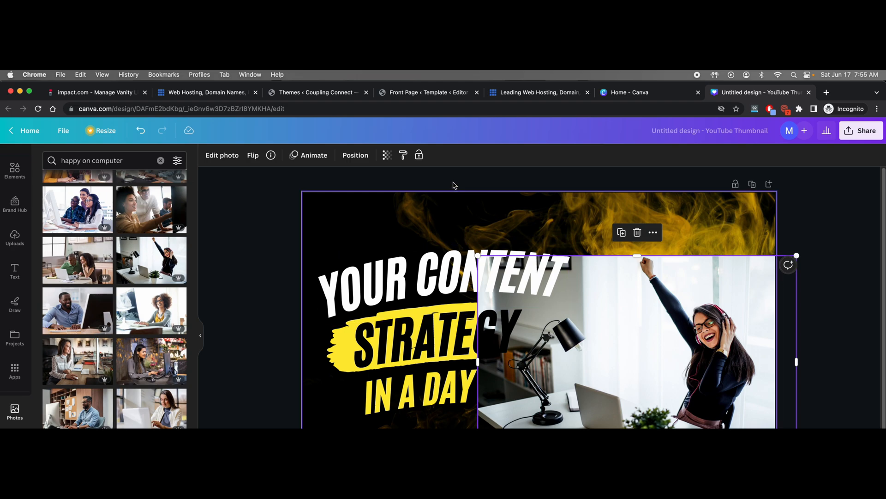
pyautogui.click(217, 155)
pyautogui.click(65, 226)
# Move the three headline text lines up toward the thumbnail's top left and nudge the cheering woman photo slightly right
pyautogui.moveTo(434, 276); pyautogui.dragTo(419, 234)
pyautogui.moveTo(418, 337)
pyautogui.mouseDown()
pyautogui.moveTo(386, 301)
pyautogui.moveTo(398, 294)
pyautogui.mouseUp()
pyautogui.moveTo(421, 392); pyautogui.dragTo(417, 355)
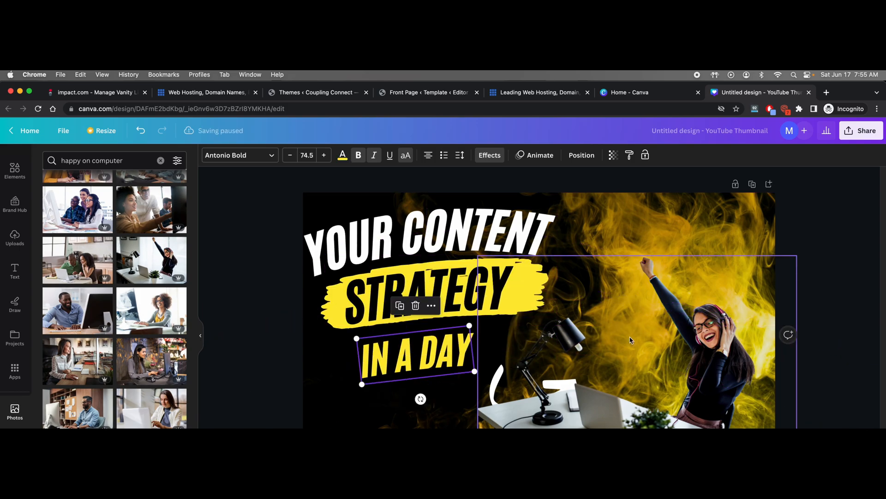
pyautogui.moveTo(699, 335); pyautogui.dragTo(703, 335)
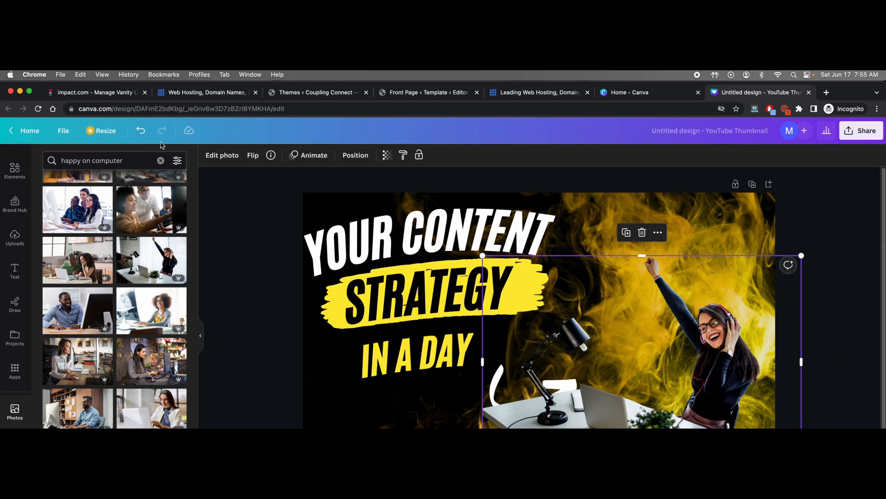
# Add an Outline shadow to the cheering woman photo and set its color to #FFFEF7
pyautogui.click(222, 155)
pyautogui.click(83, 375)
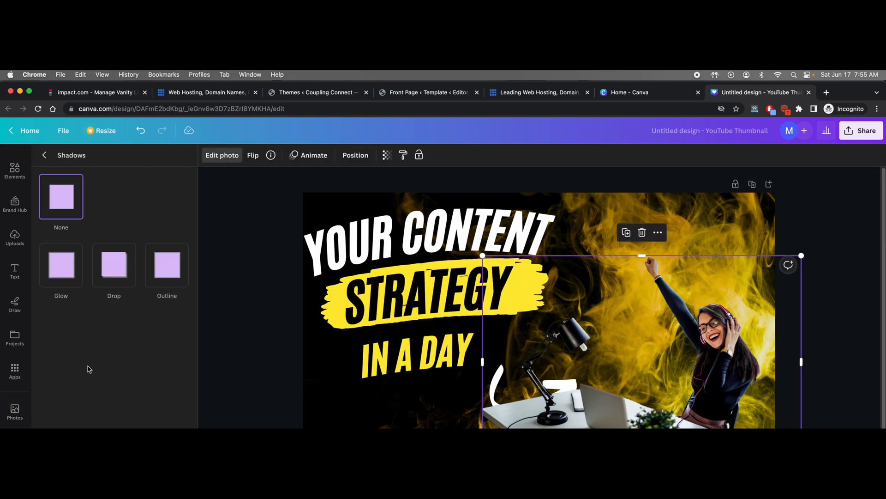
pyautogui.click(155, 267)
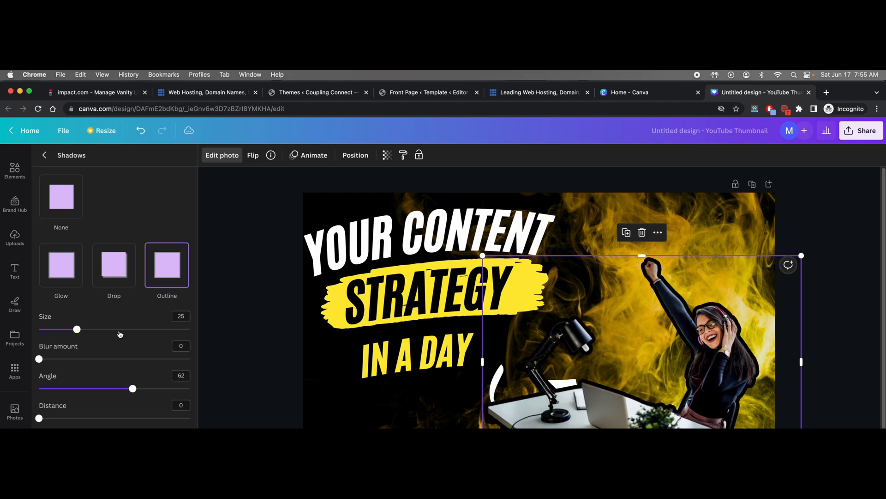
pyautogui.moveTo(77, 329); pyautogui.dragTo(110, 329)
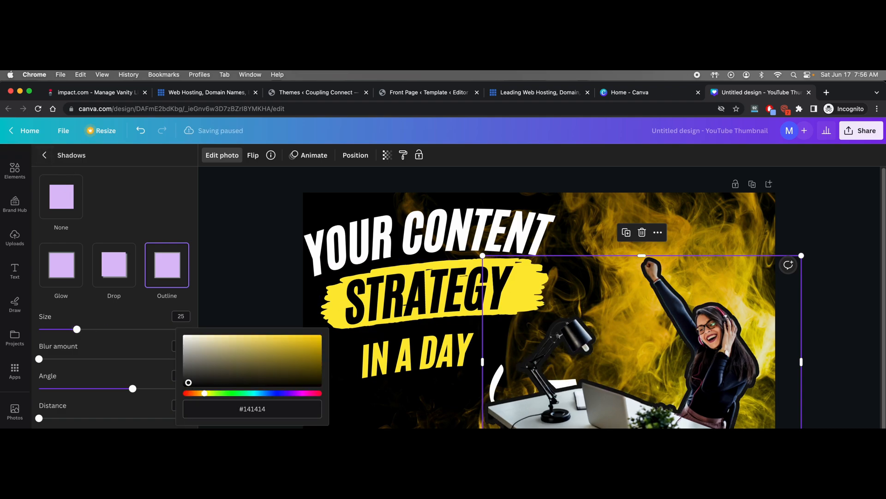
pyautogui.moveTo(189, 383); pyautogui.dragTo(187, 337)
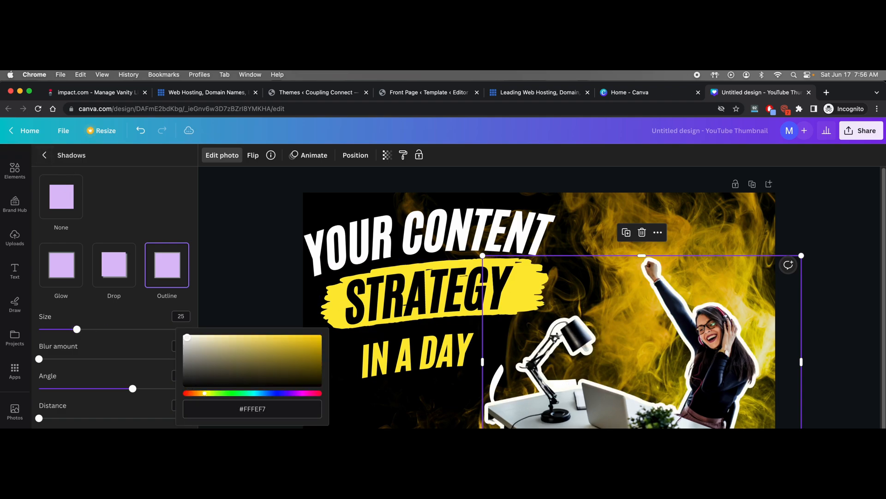
# Replace the headline text "YOUR CONTENT" with "SETUP YOUR" and "STRATEGY" with "WEBSITE IN"
pyautogui.click(400, 229)
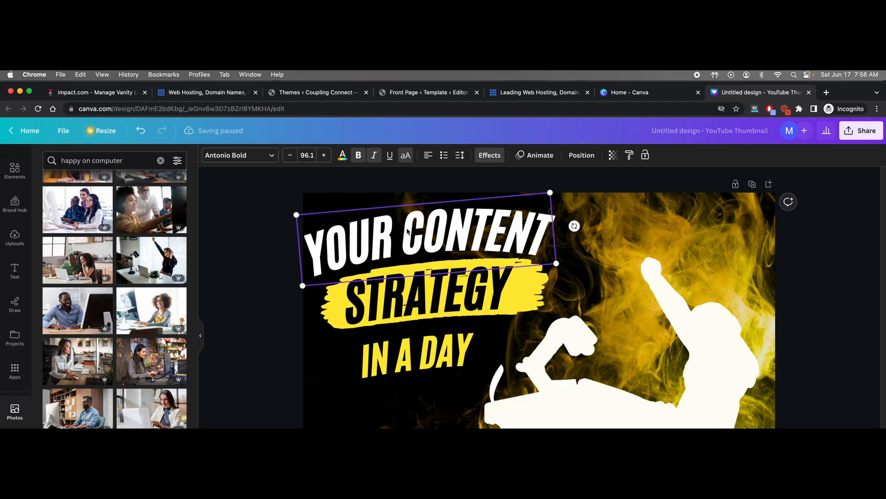
pyautogui.doubleClick(407, 231)
pyautogui.write('SETUP YOUR')
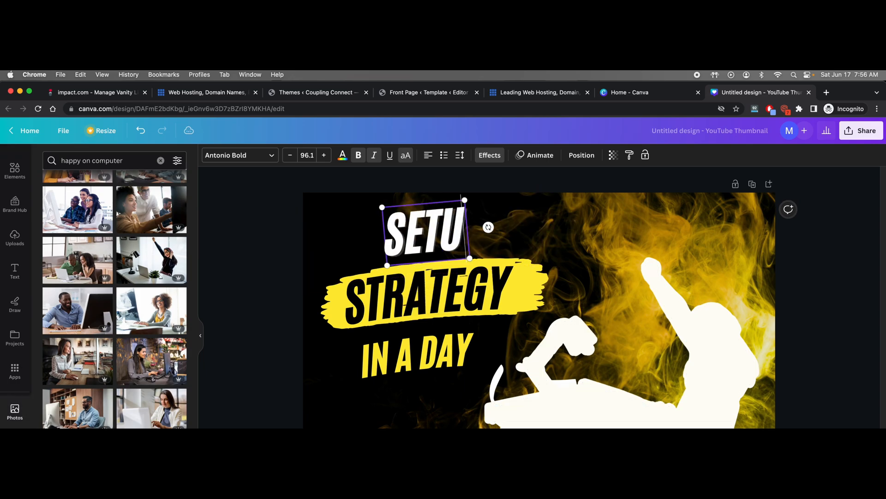
pyautogui.doubleClick(428, 294)
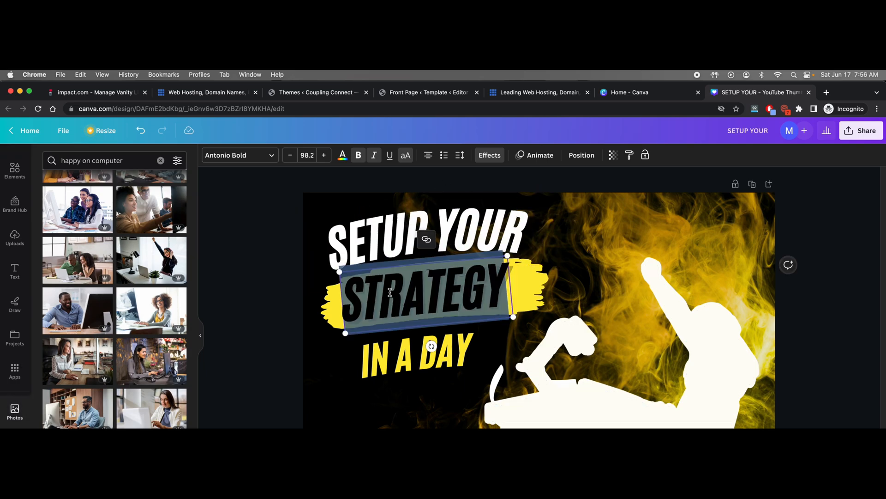
pyautogui.write('WEBSITE IN')
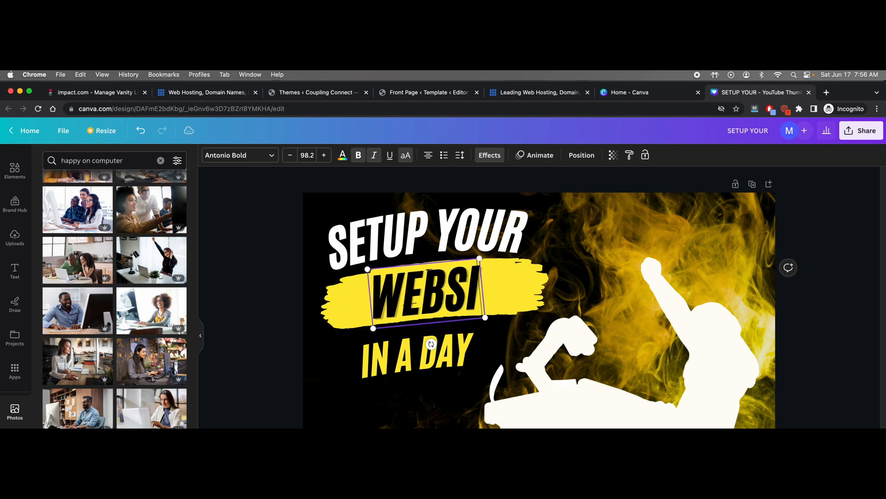
# Replace the yellow headline text "IN A DAY" with "MINUTES!"
pyautogui.click(409, 357)
pyautogui.write('MINUTES!')
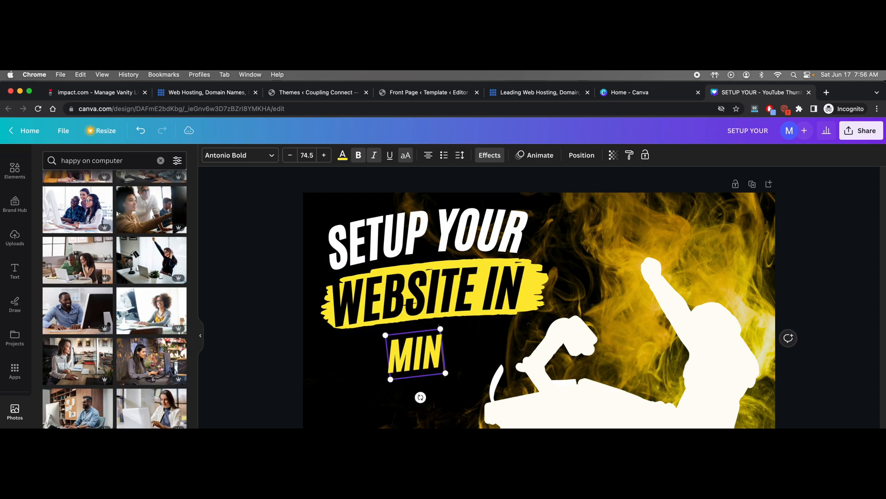
pyautogui.click(265, 248)
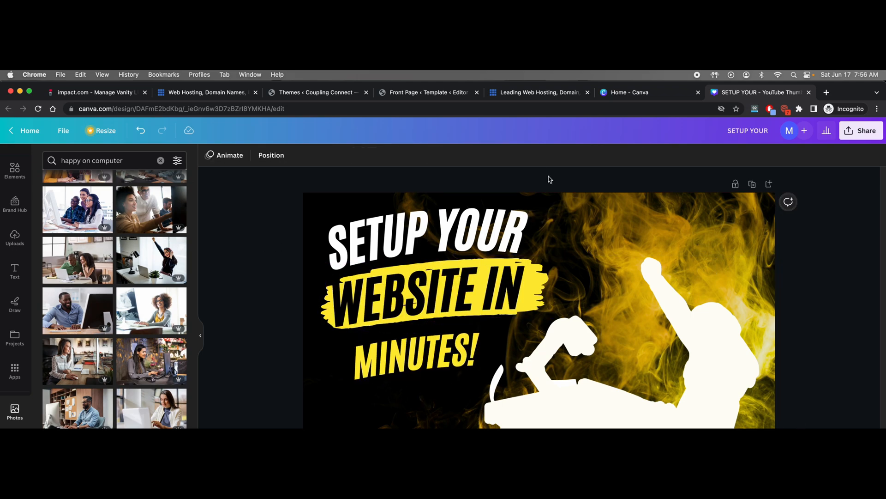
# Browse the editing tools, filters and effects available for the cheering woman photo
pyautogui.click(708, 329)
pyautogui.click(222, 156)
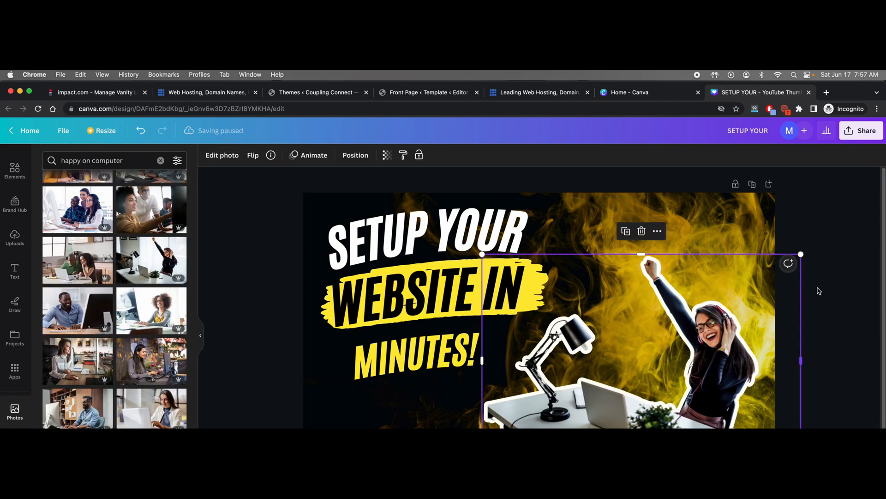
pyautogui.click(816, 291)
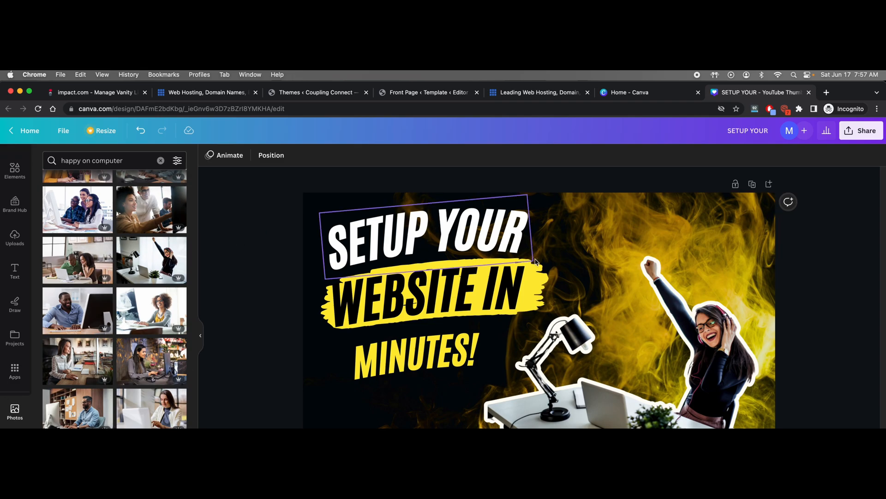
pyautogui.click(570, 302)
pyautogui.click(222, 155)
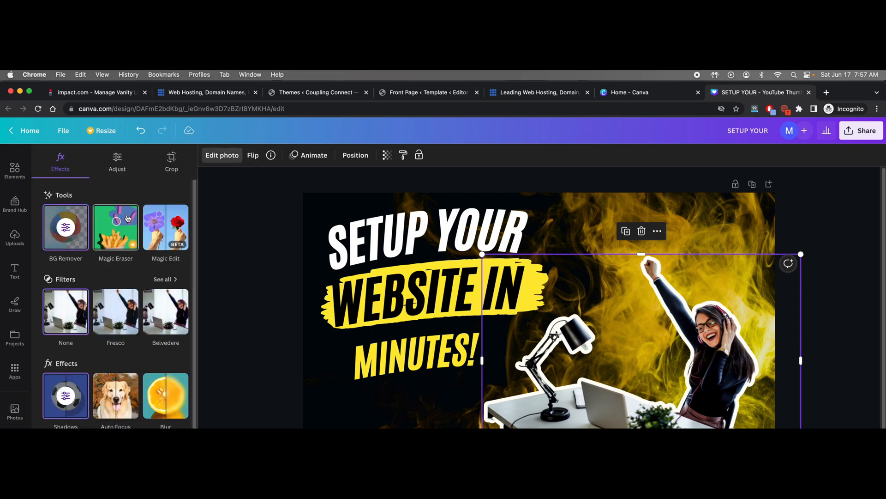
pyautogui.scroll(-1, 157, 310)
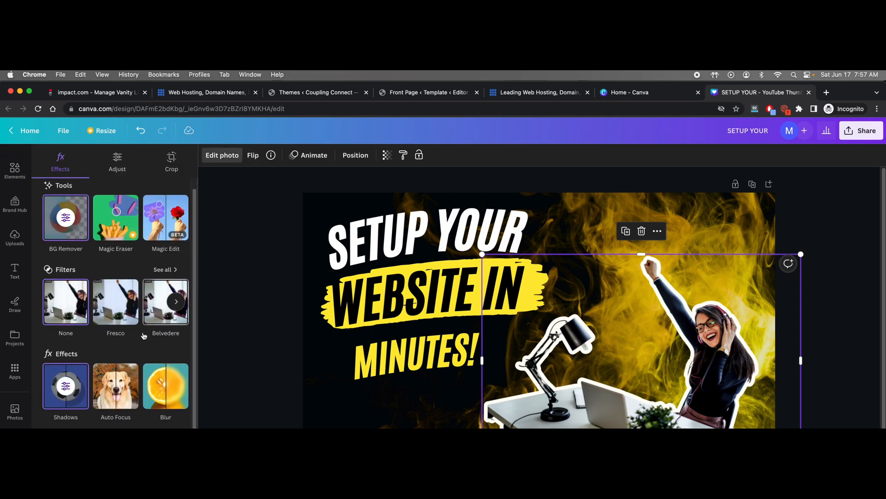
pyautogui.click(175, 383)
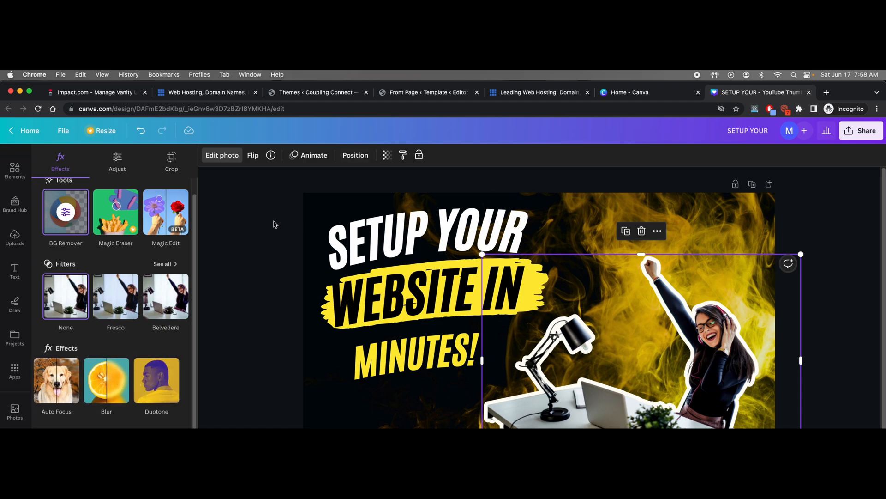
# Download the finished thumbnail as a PNG file at 1,280 × 720 px
pyautogui.click(862, 131)
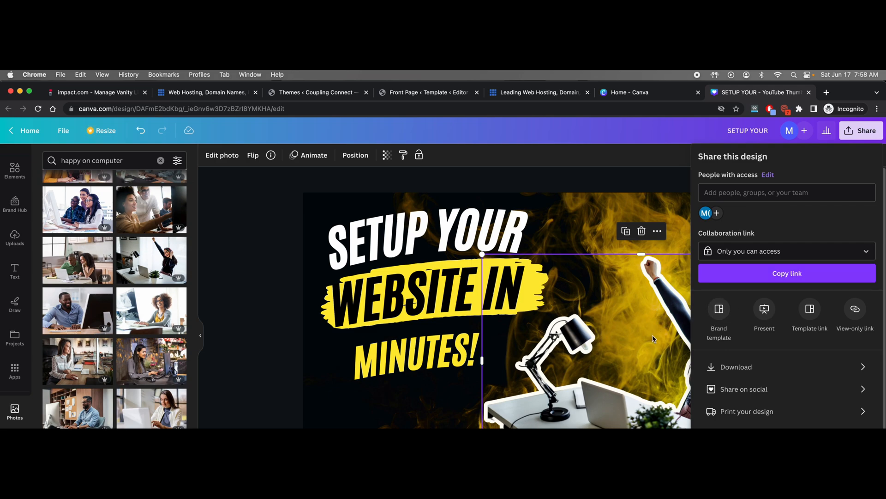
pyautogui.click(766, 368)
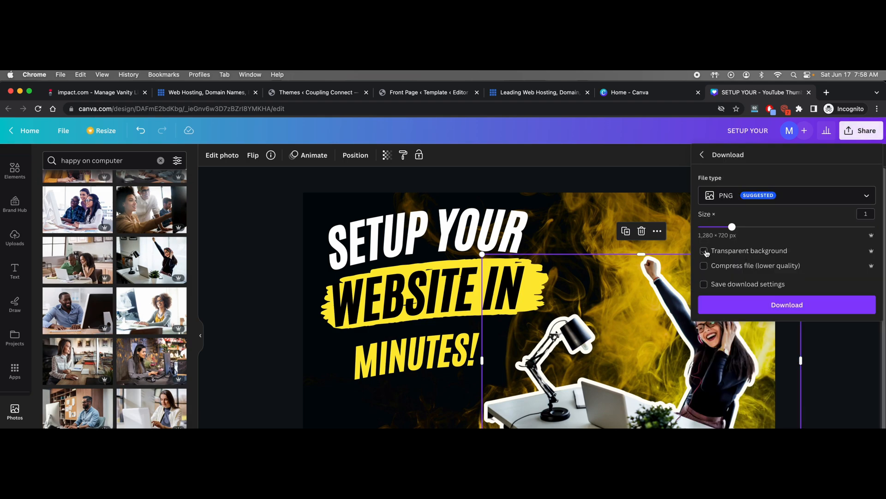
pyautogui.click(741, 250)
pyautogui.click(788, 306)
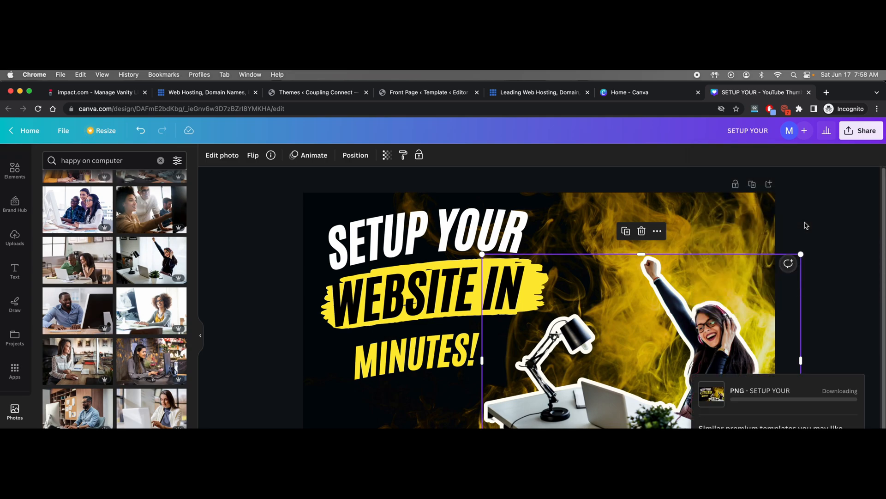